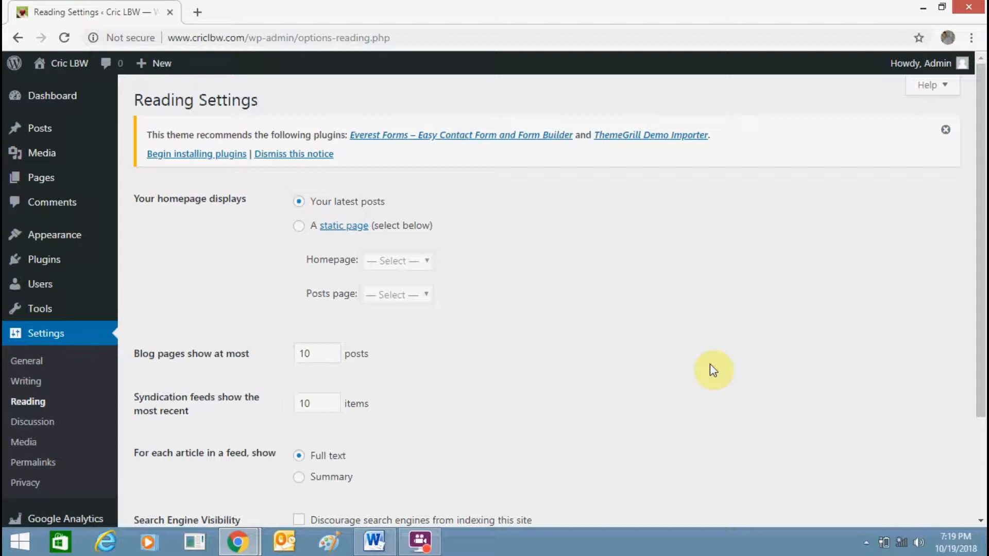
Switch to the live Cric LBW site, look through the posts on its front page, and return to the admin window
{"action": "key", "text": "alt+Tab"}
{"action": "key", "text": "Tab"}
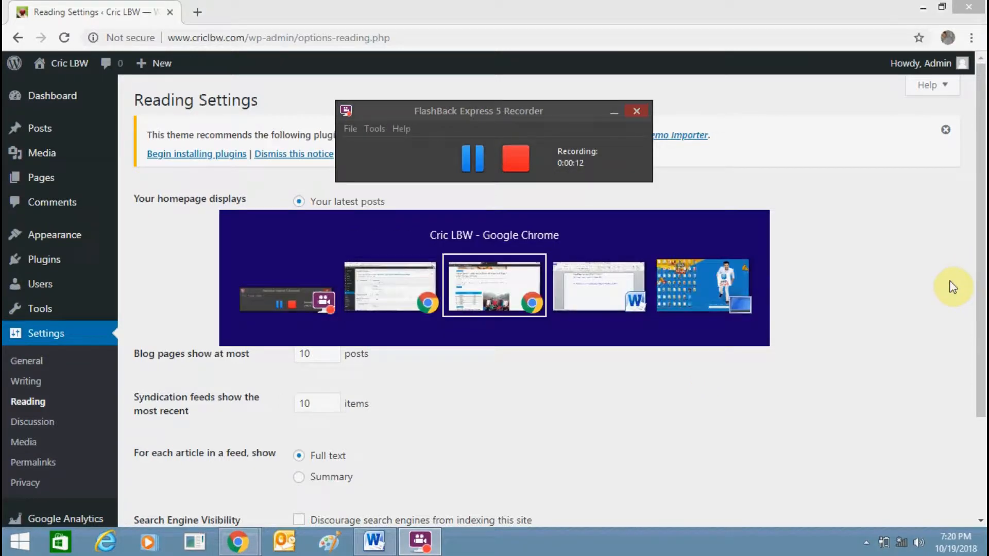
{"action": "left_click_drag", "start_coordinate": [983, 296], "coordinate": [981, 219]}
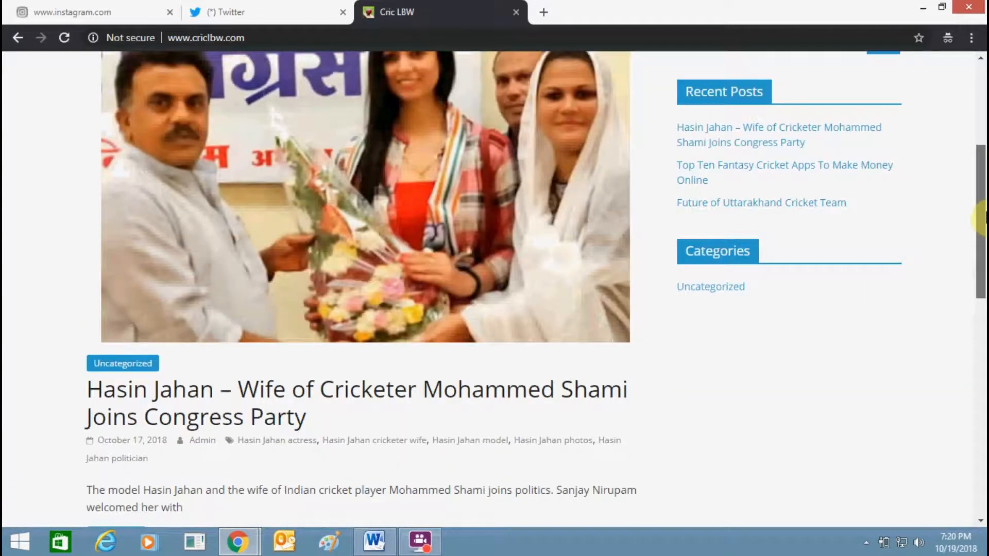
{"action": "key", "text": "alt+Tab"}
{"action": "key", "text": "Tab"}
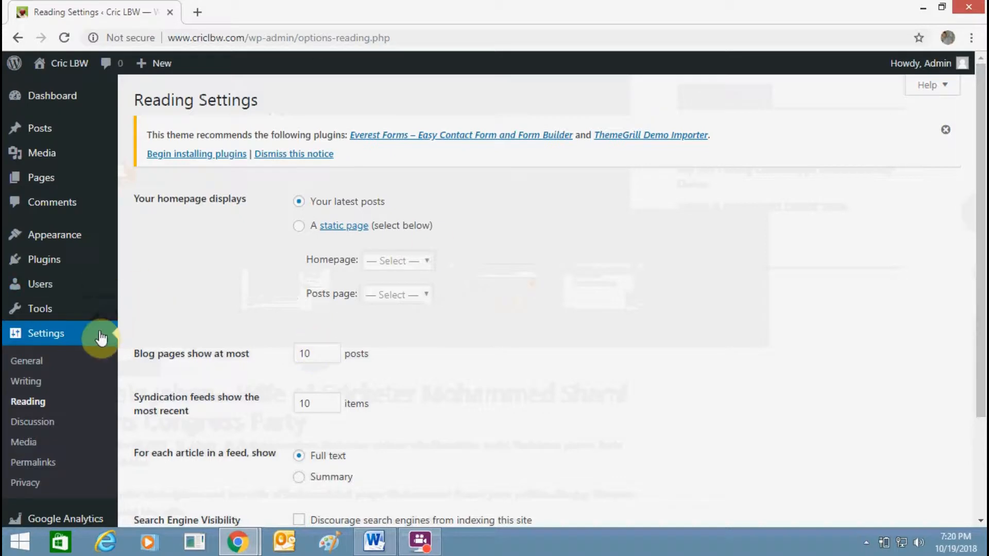
Create and publish a new page titled Home with the text "This is my home page."
{"action": "mouse_move", "coordinate": [137, 149]}
{"action": "left_click", "coordinate": [88, 104]}
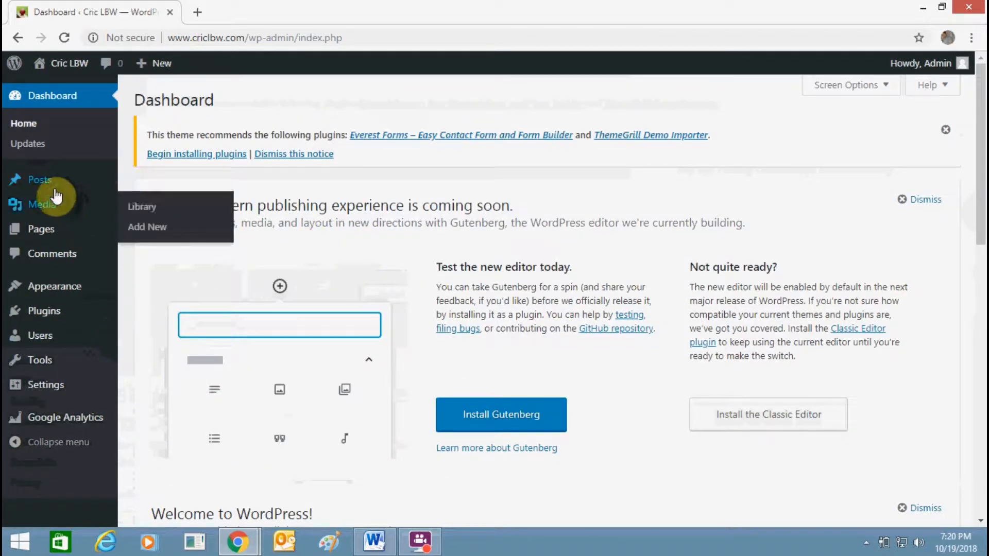
{"action": "mouse_move", "coordinate": [70, 241]}
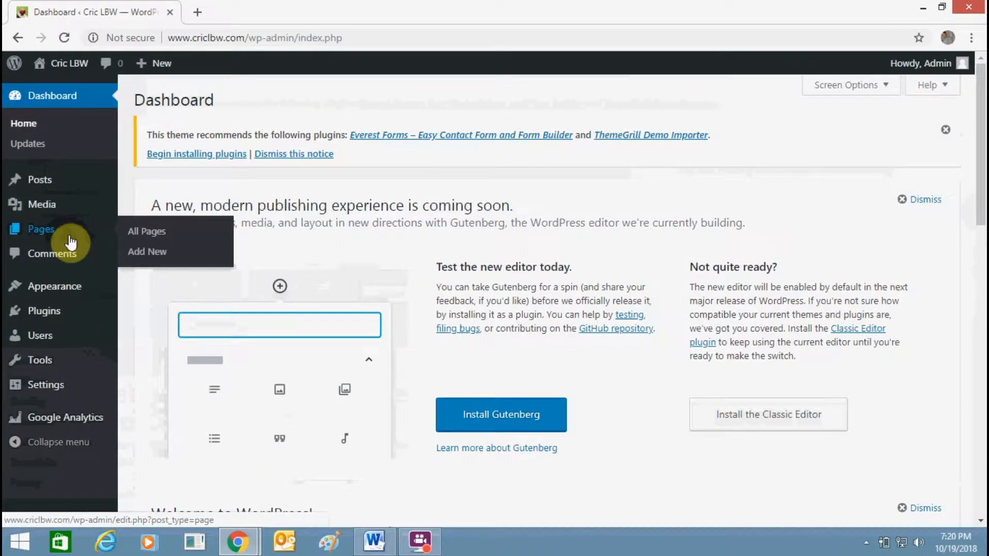
{"action": "left_click", "coordinate": [152, 253]}
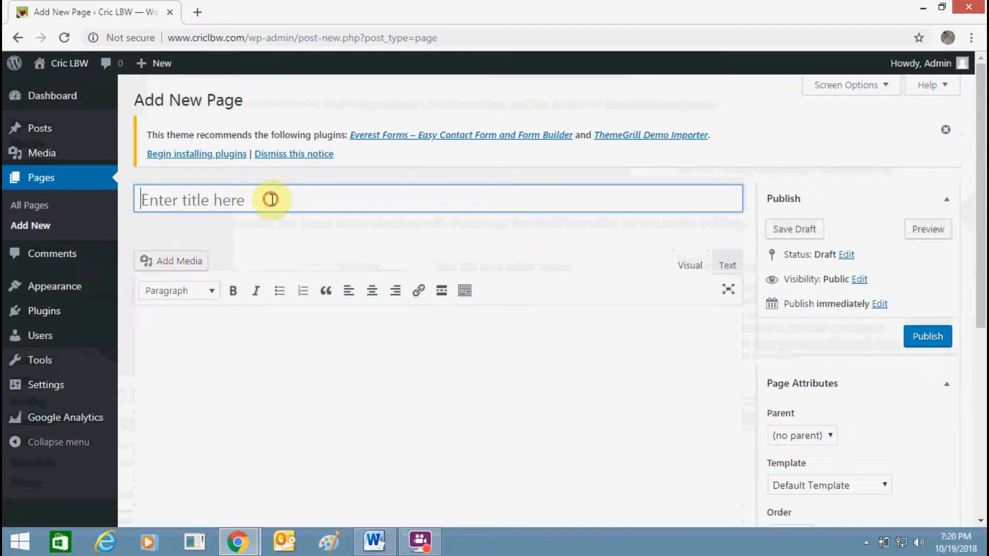
{"action": "left_click", "coordinate": [272, 199]}
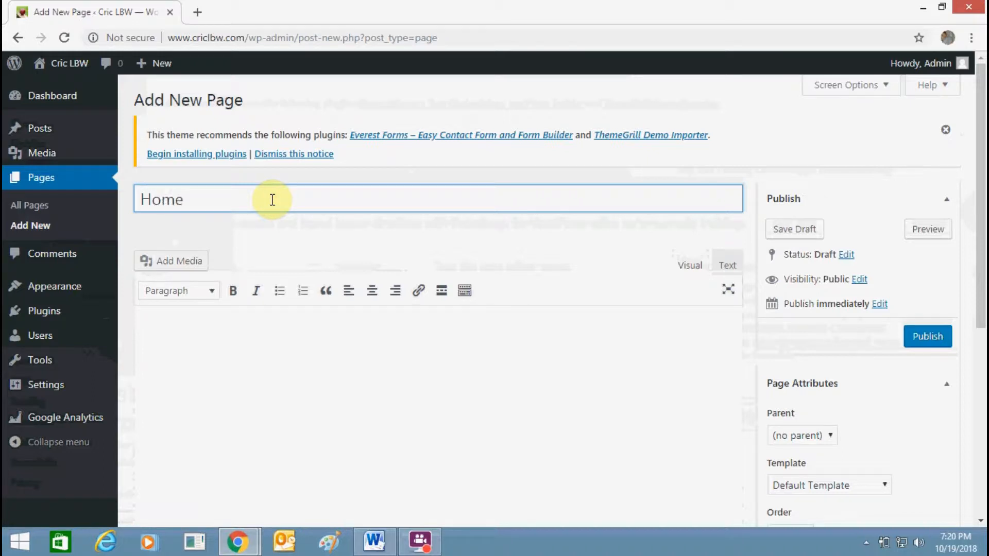
{"action": "key", "text": "Tab"}
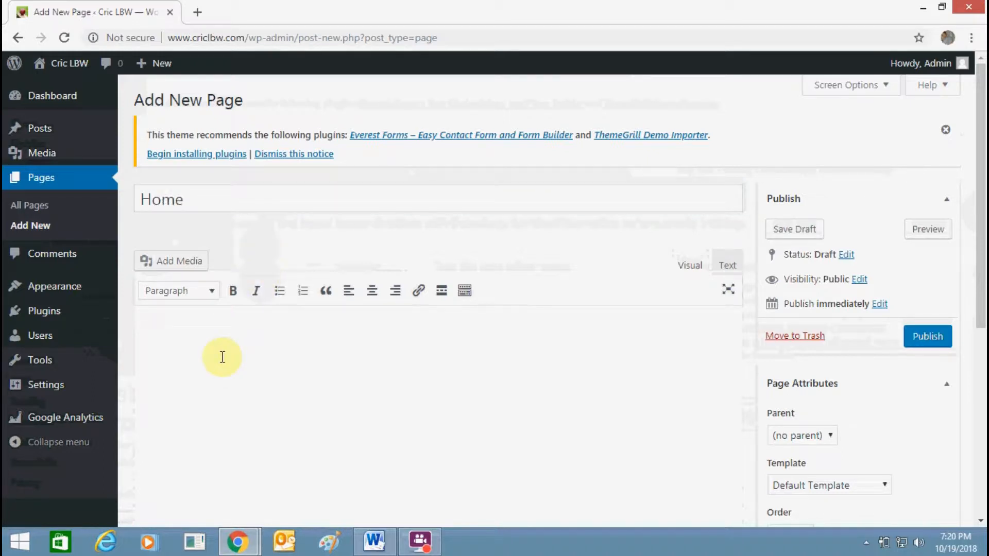
{"action": "type", "text": "This is my home page."}
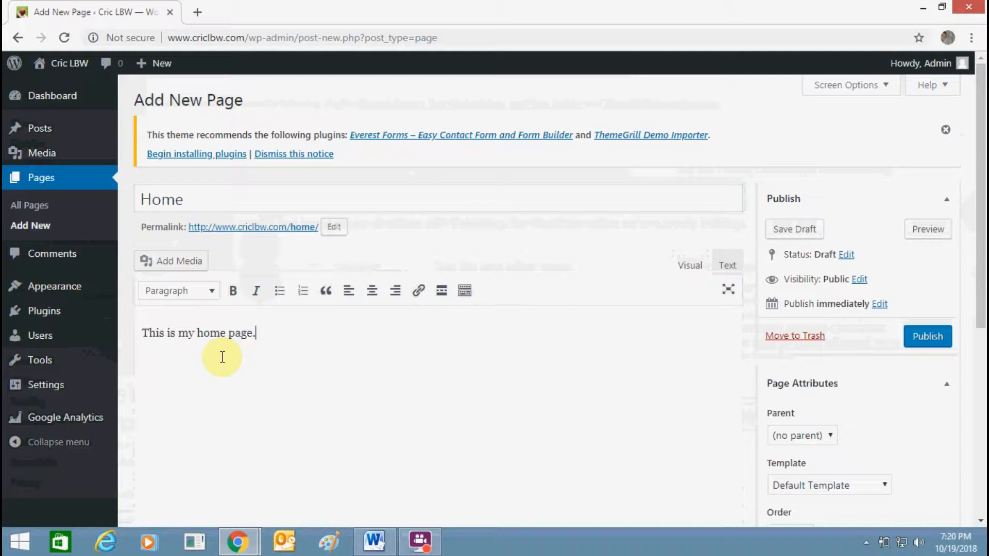
{"action": "left_click", "coordinate": [909, 336]}
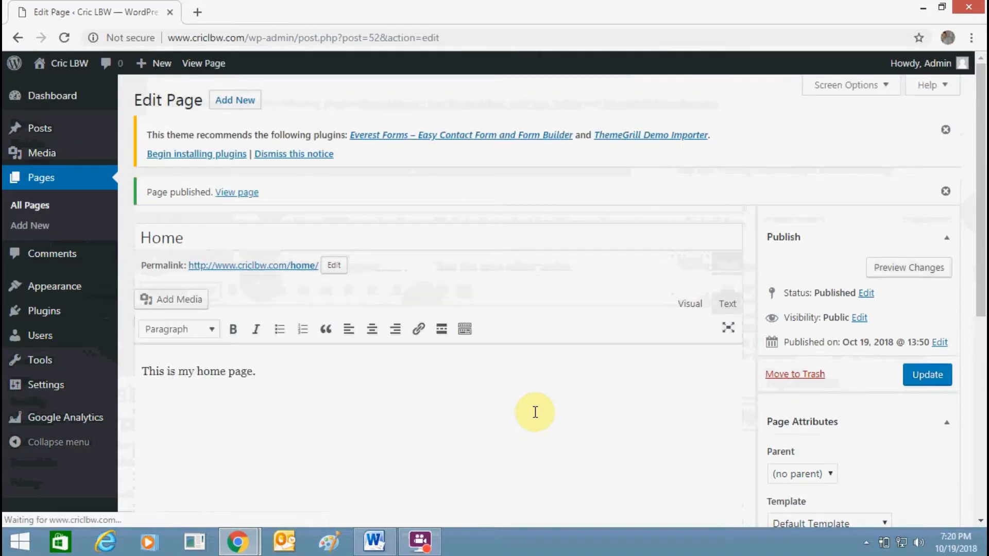
Create and publish another new page titled Blog, leaving its content empty
{"action": "left_click", "coordinate": [223, 113]}
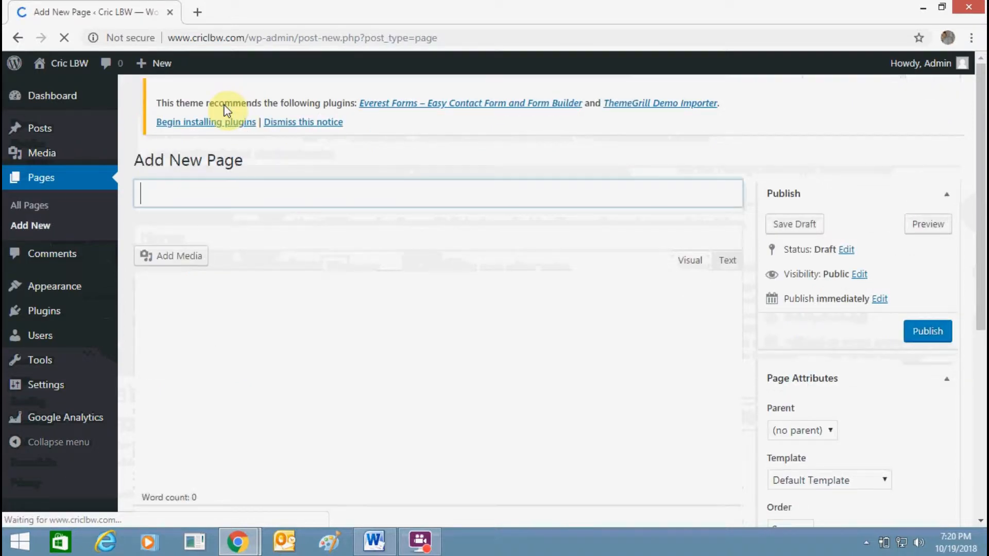
{"action": "left_click", "coordinate": [270, 201]}
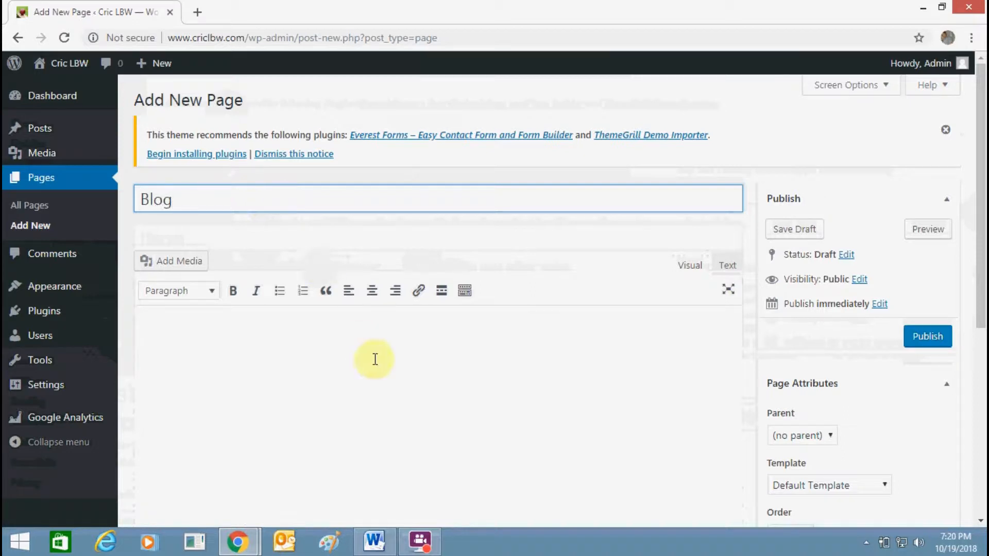
{"action": "left_click", "coordinate": [934, 339]}
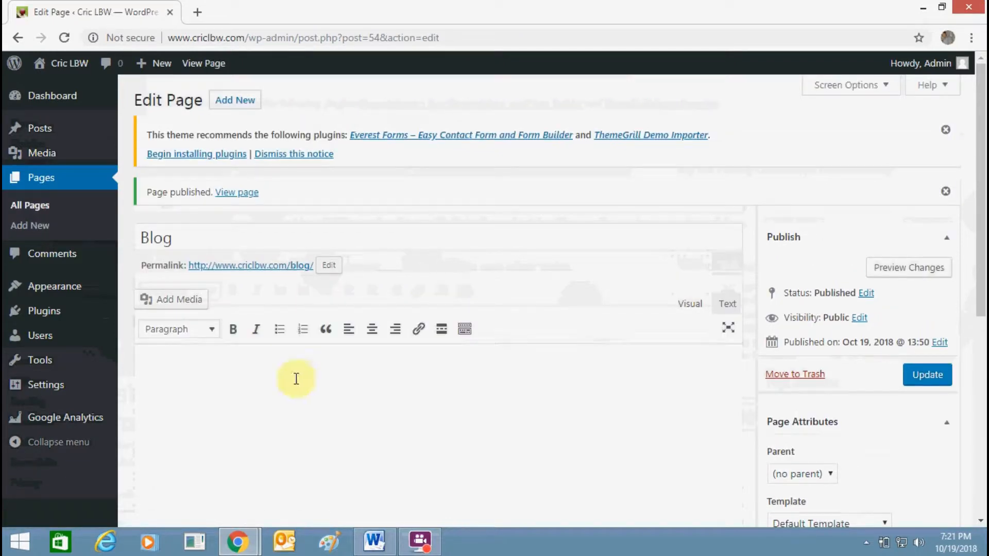
In the Reading Settings, make the homepage display a static page and choose Home as the homepage
{"action": "mouse_move", "coordinate": [77, 385]}
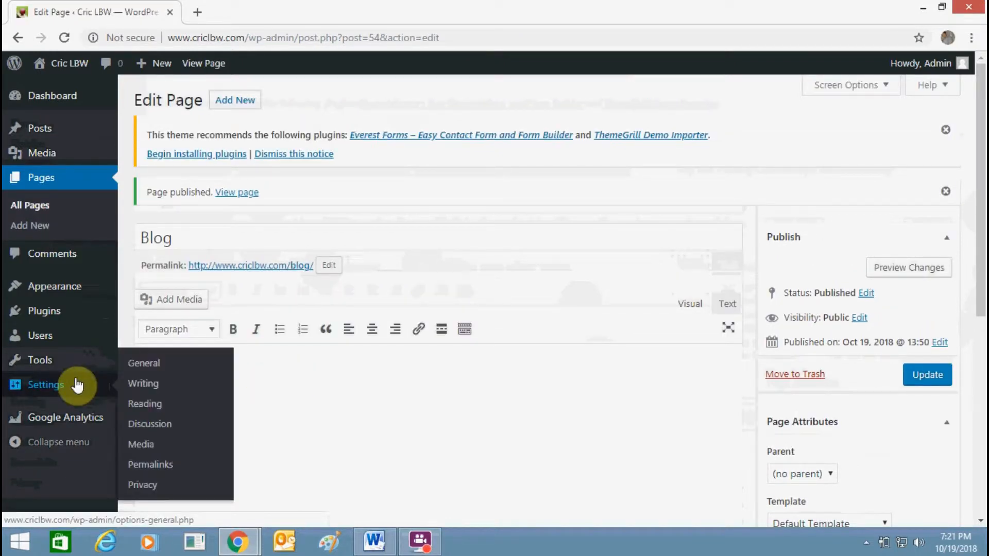
{"action": "left_click", "coordinate": [147, 405]}
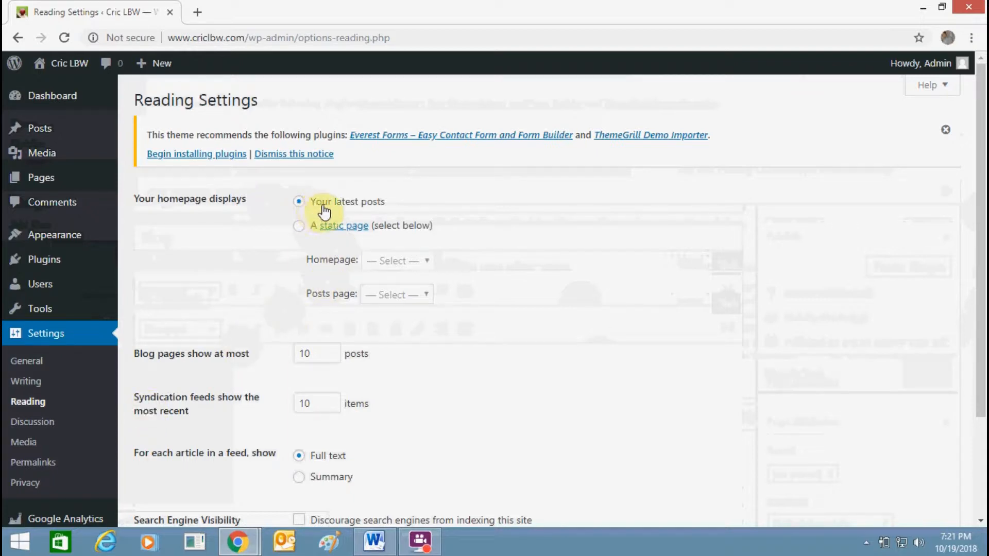
{"action": "left_click", "coordinate": [296, 228]}
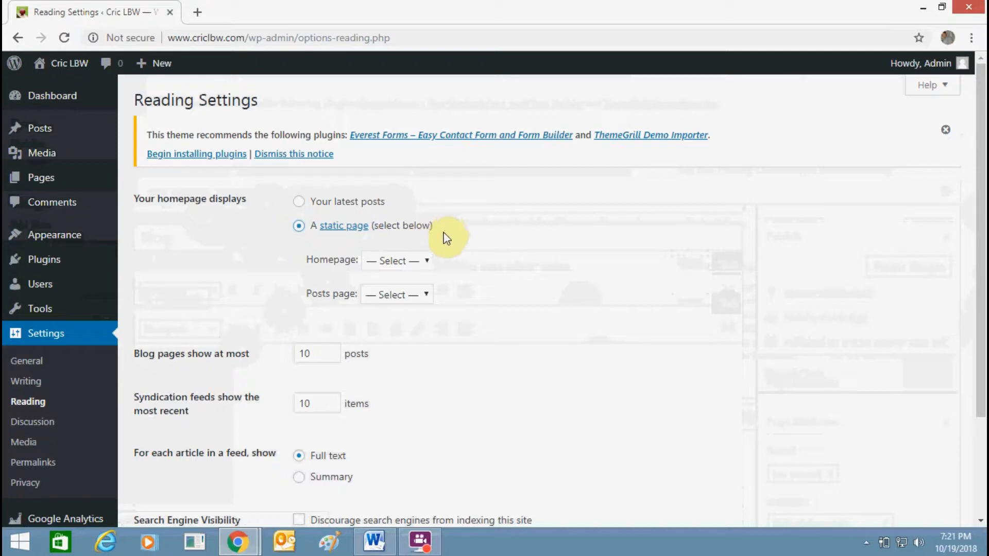
{"action": "left_click", "coordinate": [388, 261]}
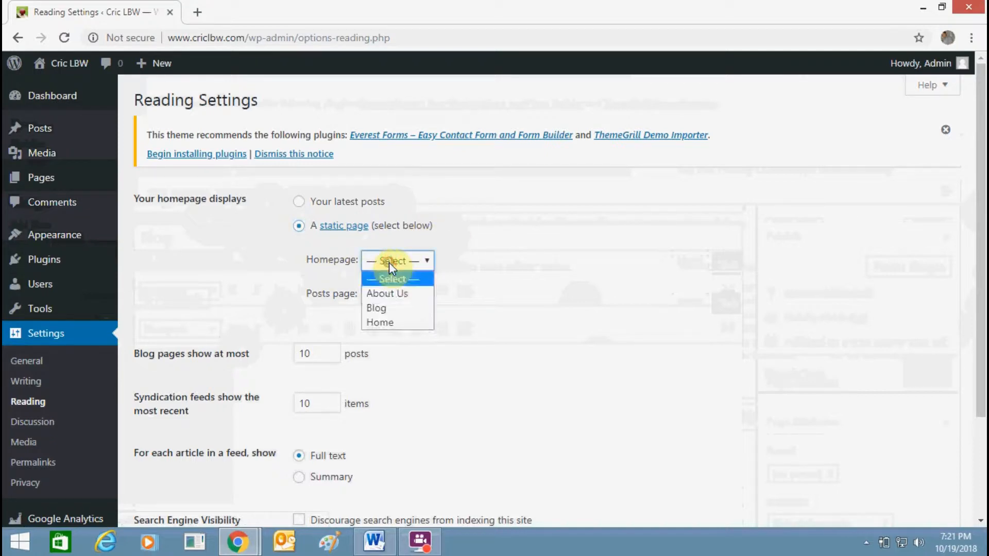
{"action": "left_click", "coordinate": [402, 323]}
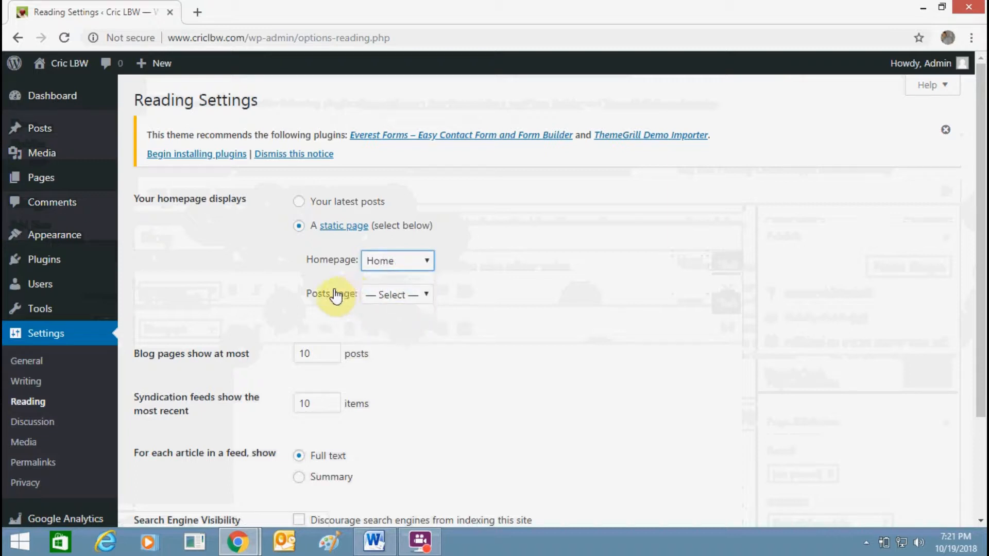
Choose Blog as the posts page and save the reading settings
{"action": "left_click_drag", "start_coordinate": [306, 296], "coordinate": [349, 304]}
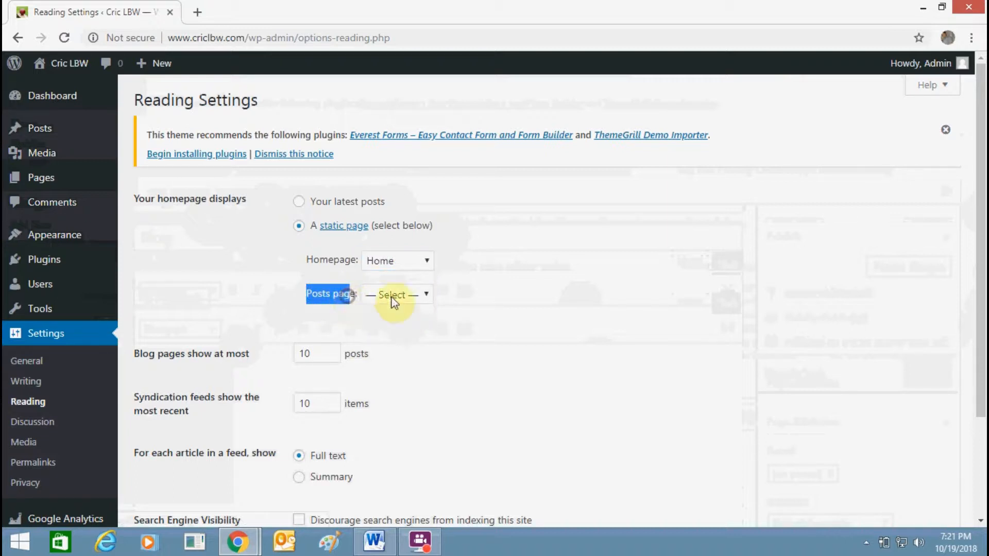
{"action": "left_click", "coordinate": [409, 296]}
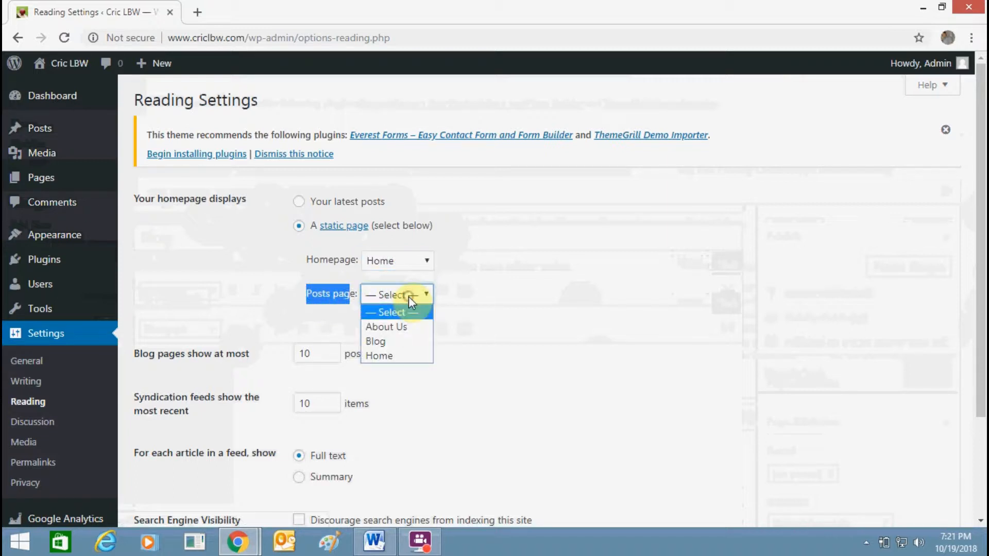
{"action": "left_click", "coordinate": [398, 344]}
{"action": "left_click", "coordinate": [651, 329]}
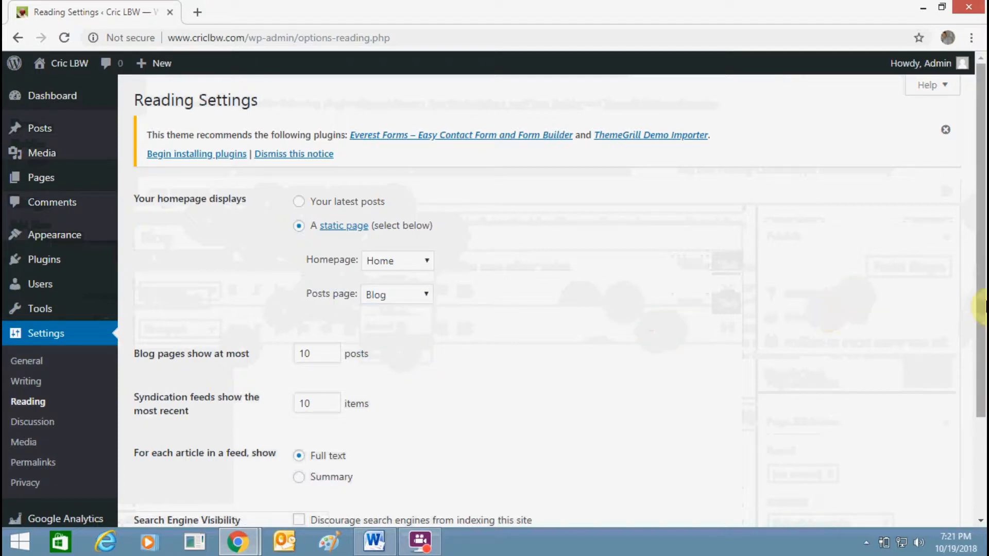
{"action": "scroll", "coordinate": [412, 391], "scroll_direction": "down", "scroll_amount": 3}
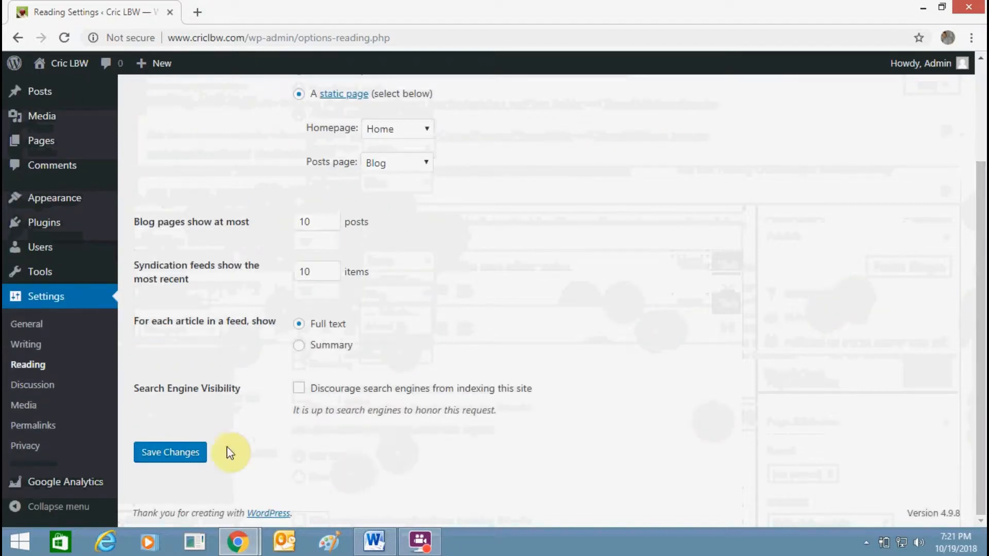
{"action": "left_click", "coordinate": [190, 452]}
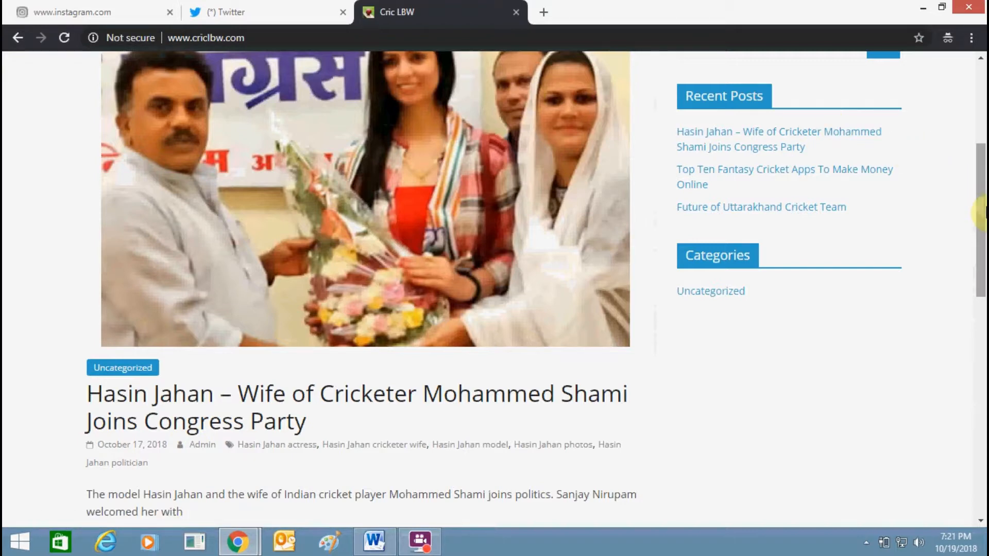
Check the live site's homepage, and look through the posts on the Blog page
{"action": "left_click_drag", "start_coordinate": [982, 148], "coordinate": [978, 76]}
{"action": "left_click", "coordinate": [146, 67]}
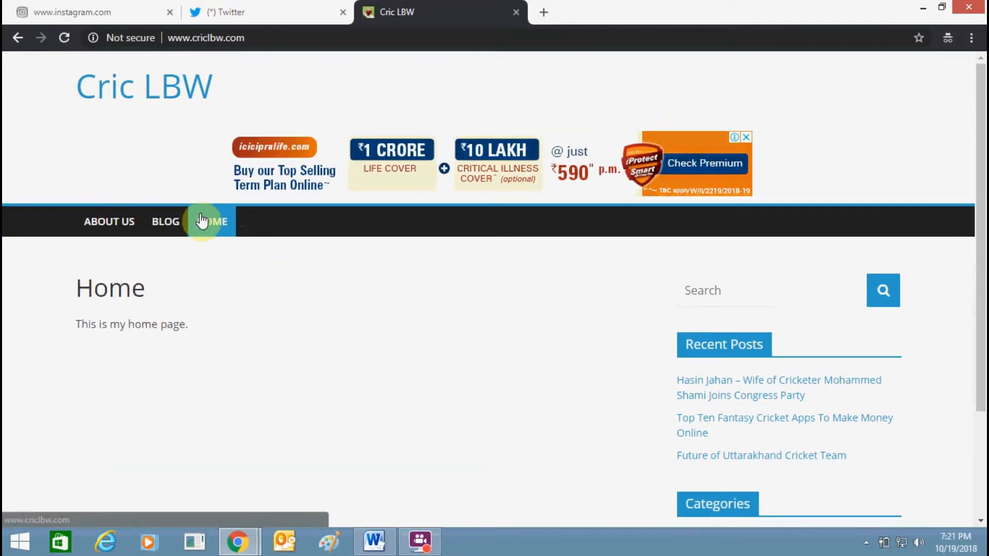
{"action": "left_click", "coordinate": [169, 227]}
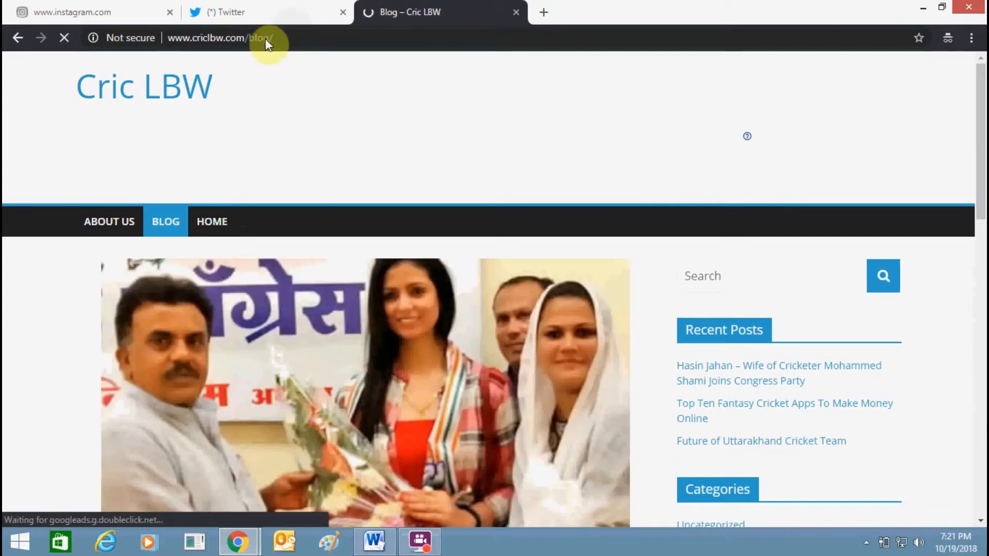
{"action": "scroll", "coordinate": [968, 245], "scroll_direction": "down", "scroll_amount": 10}
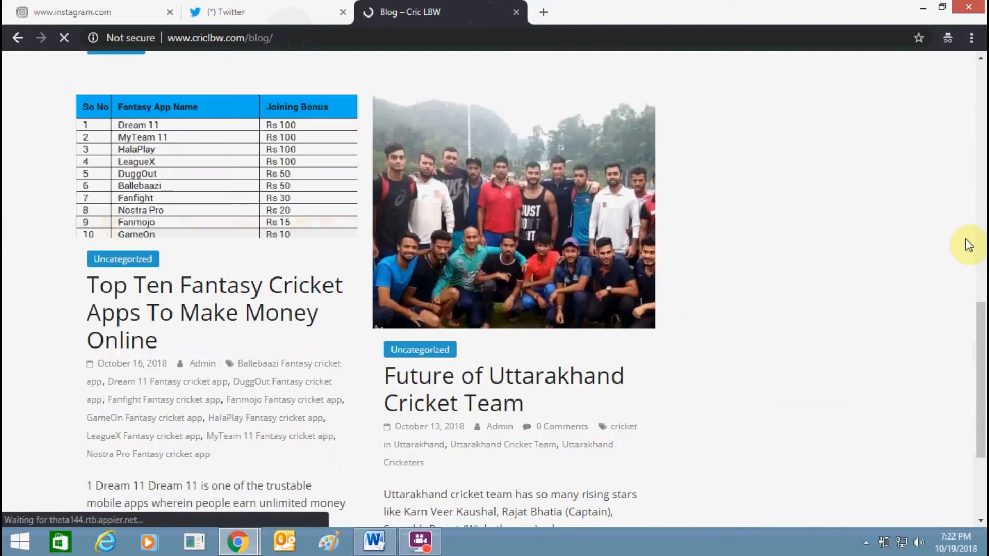
{"action": "left_click_drag", "start_coordinate": [968, 246], "coordinate": [978, 139]}
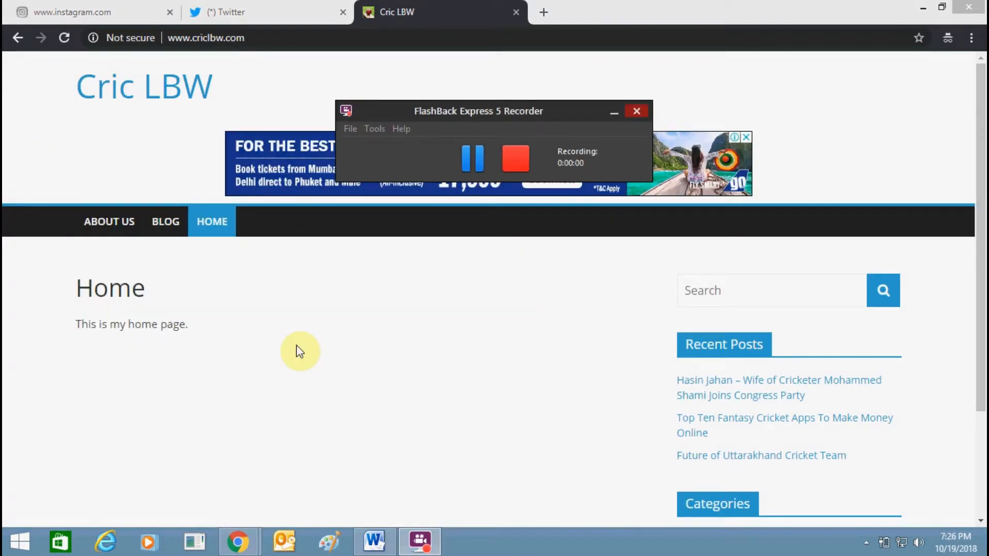
{"action": "left_click", "coordinate": [295, 344]}
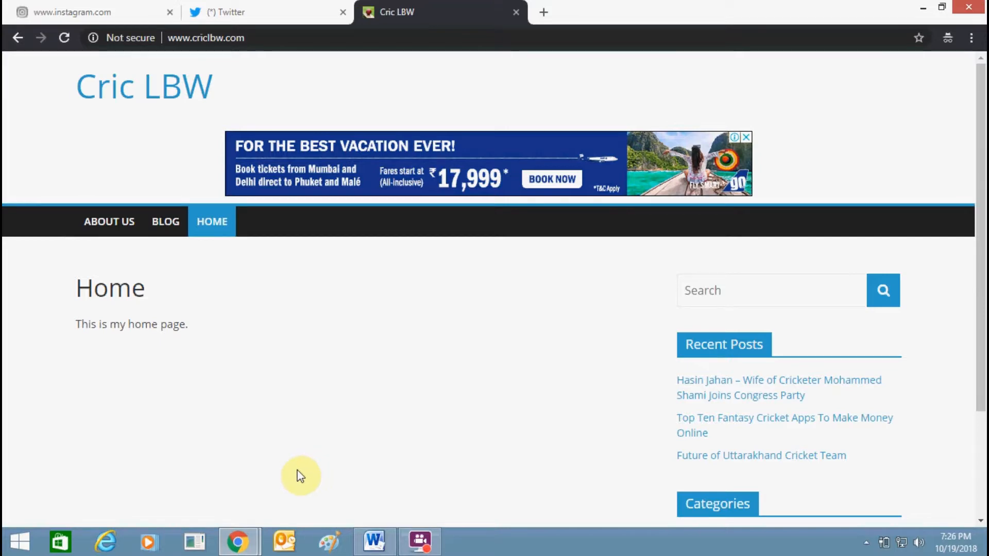
Switch back to the WordPress admin window and reopen the Menus editor, leaving the unsaved changes behind
{"action": "key", "text": "alt+Tab"}
{"action": "key", "text": "alt+Tab"}
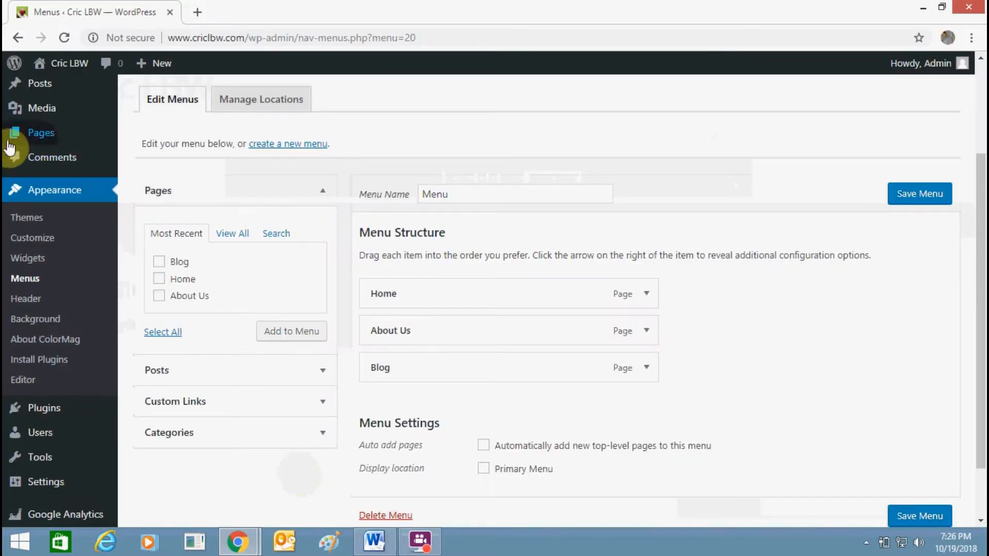
{"action": "left_click", "coordinate": [29, 190]}
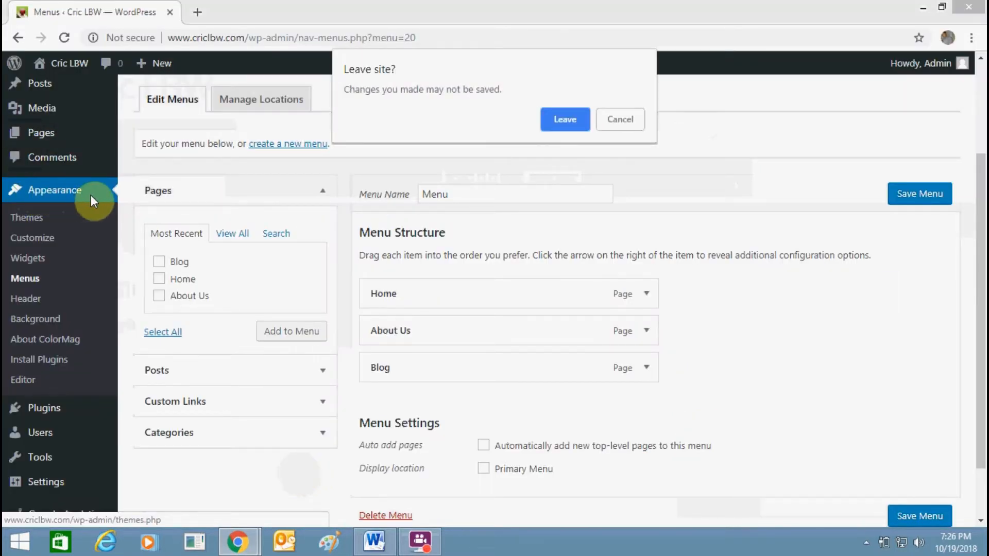
{"action": "key", "text": "Return"}
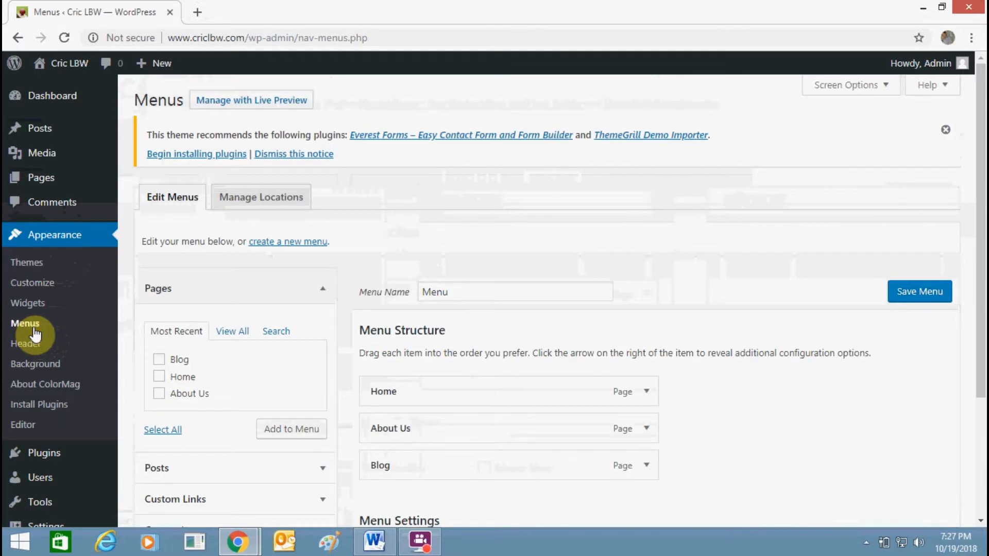
Assign the menu containing Home, About Us and Blog to the Primary Menu display location and save it
{"action": "scroll", "coordinate": [978, 289], "scroll_direction": "down", "scroll_amount": 1}
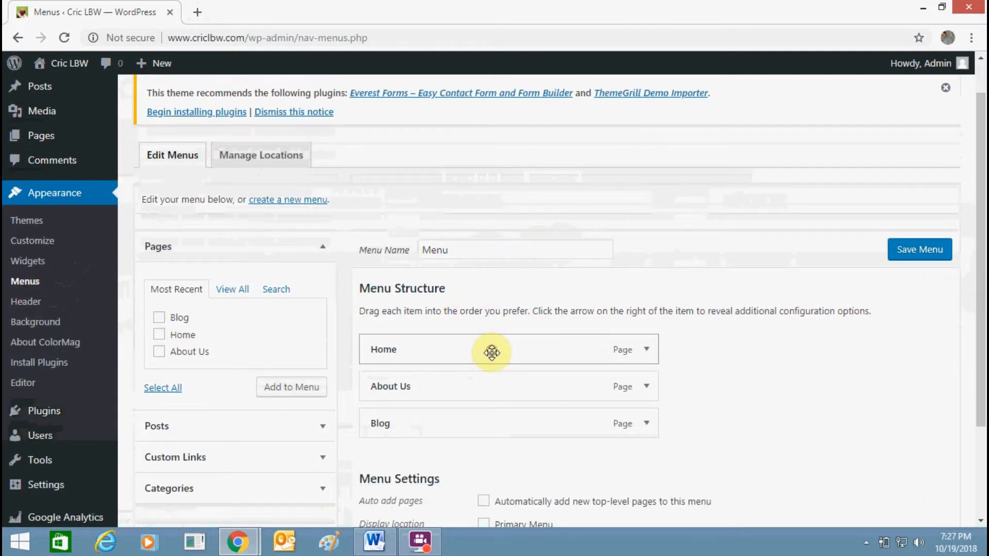
{"action": "mouse_move", "coordinate": [492, 353]}
{"action": "left_mouse_down"}
{"action": "mouse_move", "coordinate": [493, 379]}
{"action": "mouse_move", "coordinate": [497, 368]}
{"action": "mouse_move", "coordinate": [478, 347]}
{"action": "left_mouse_up"}
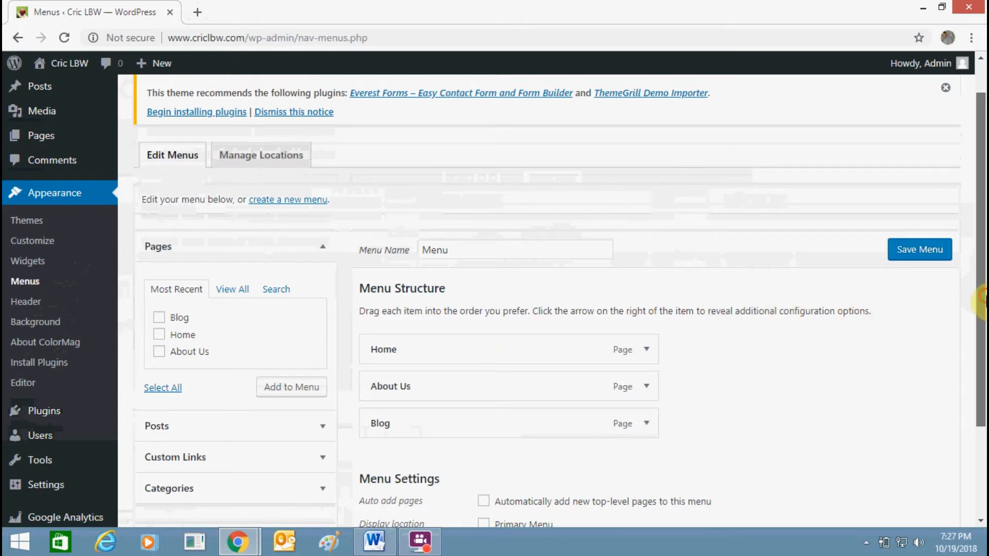
{"action": "scroll", "coordinate": [981, 298], "scroll_direction": "down", "scroll_amount": 3}
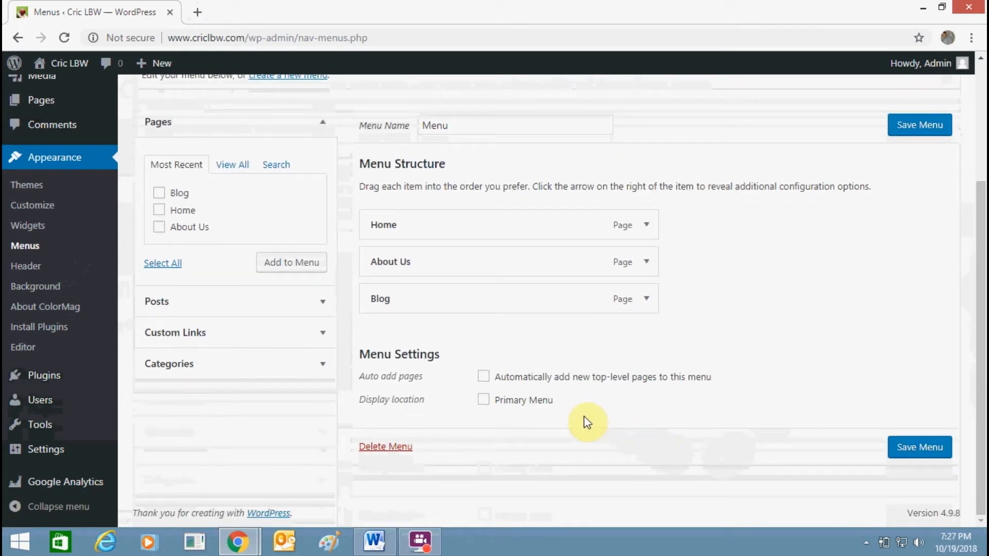
{"action": "left_click", "coordinate": [483, 400]}
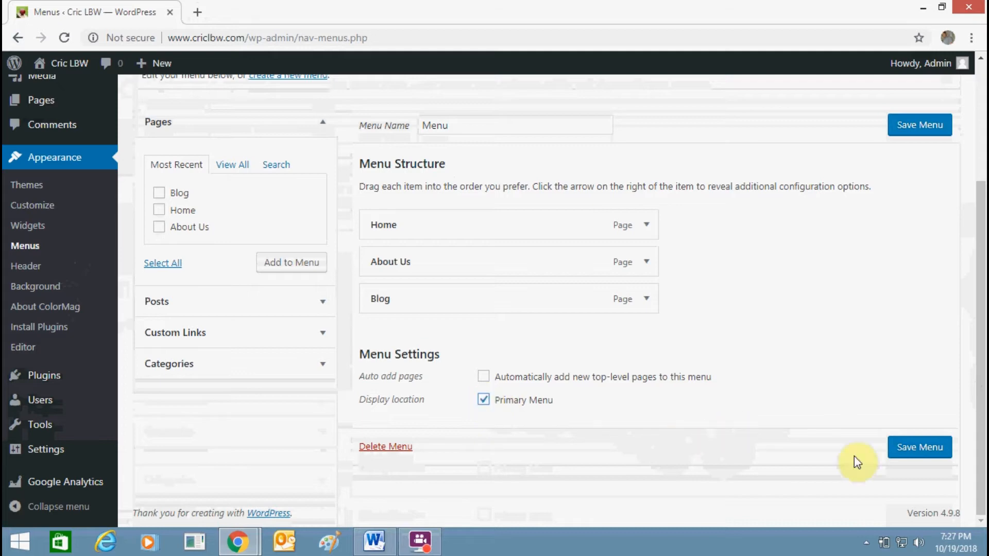
{"action": "left_click", "coordinate": [939, 454]}
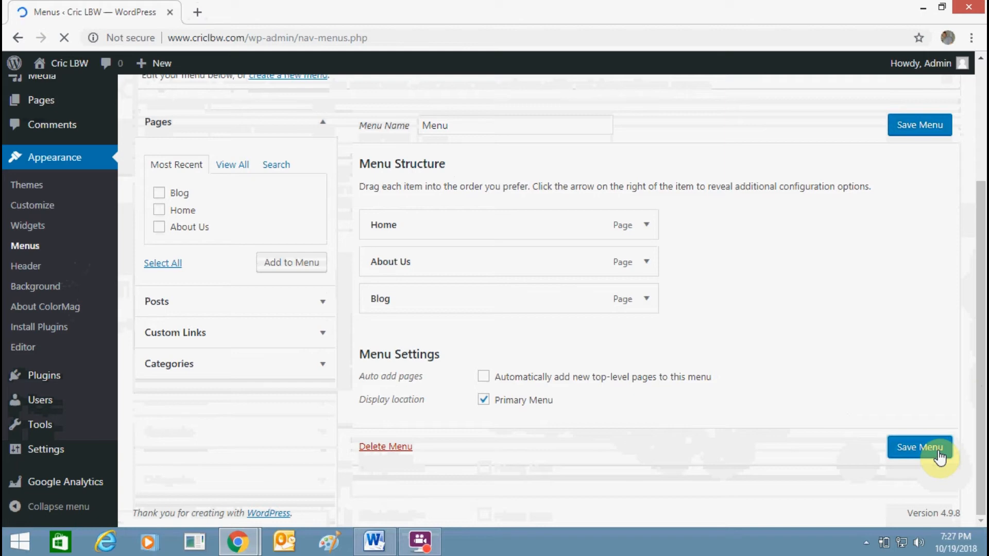
Switch to the live site window, reload the homepage, and check the order of the navigation menu items and the page's layout
{"action": "key", "text": "alt+Tab"}
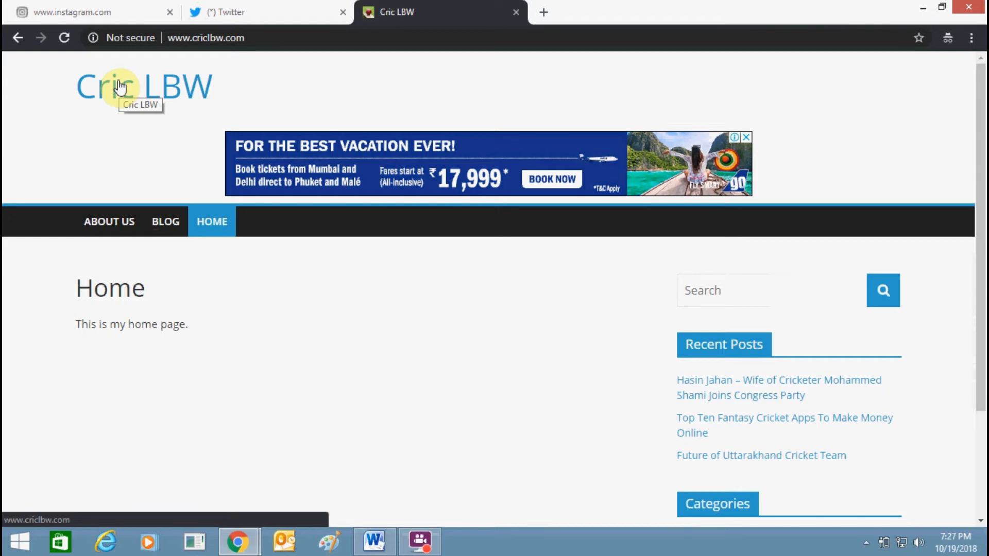
{"action": "left_click", "coordinate": [64, 38]}
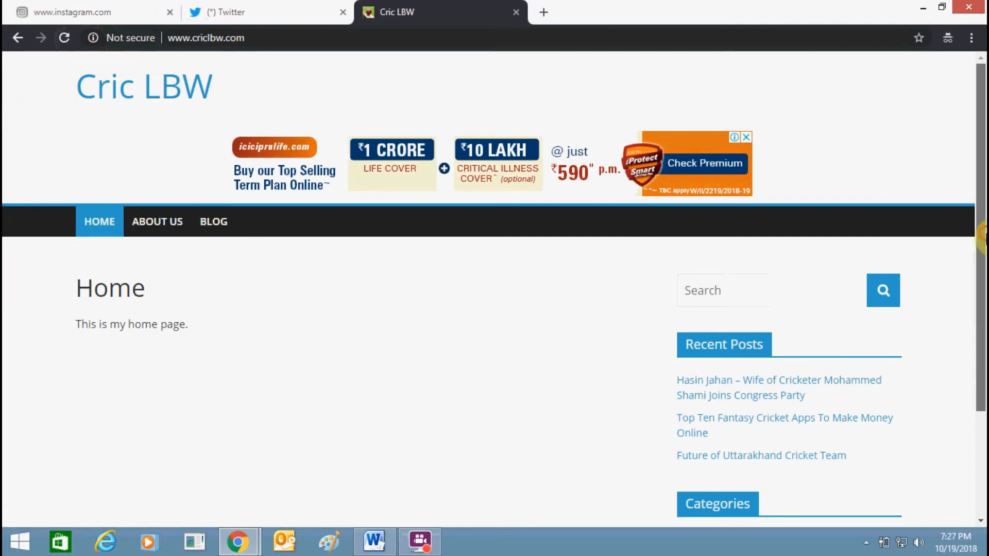
{"action": "scroll", "coordinate": [983, 368], "scroll_direction": "down", "scroll_amount": 3}
{"action": "scroll", "coordinate": [983, 368], "scroll_direction": "up", "scroll_amount": 2}
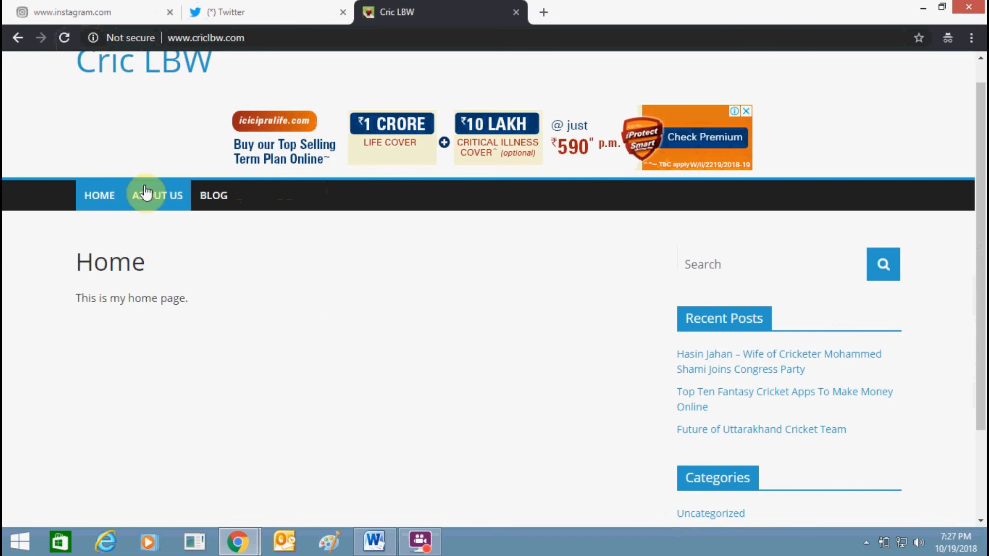
{"action": "scroll", "coordinate": [981, 422], "scroll_direction": "down", "scroll_amount": 3}
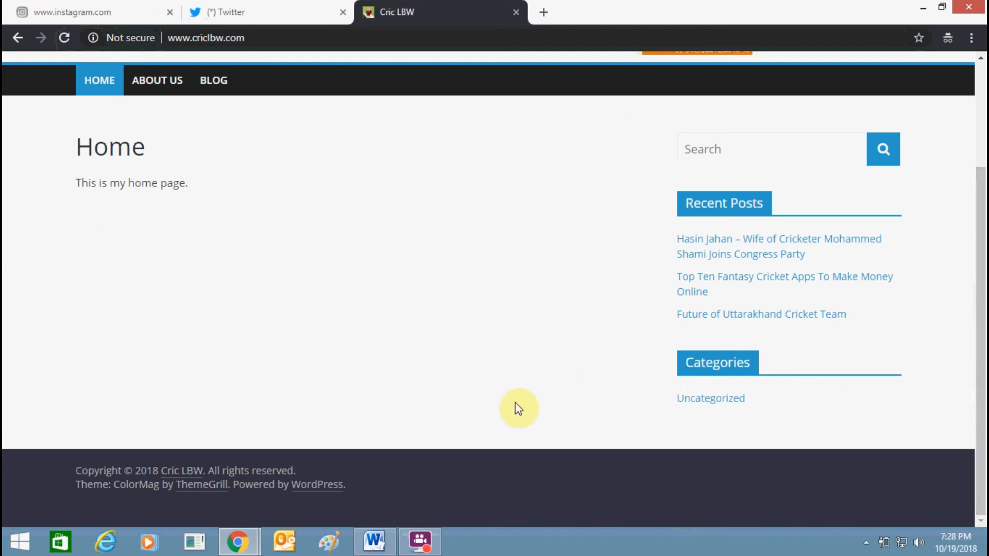
{"action": "left_click", "coordinate": [414, 526]}
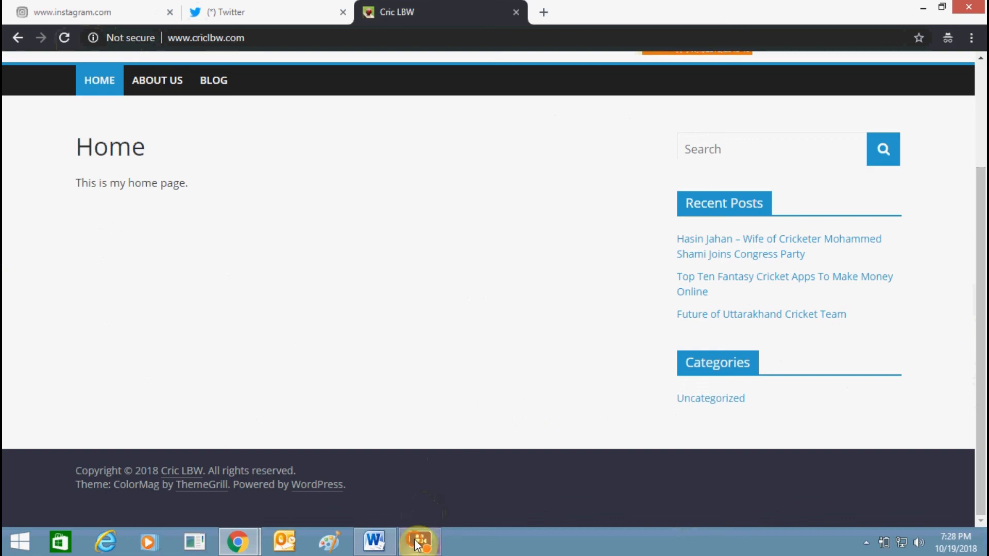